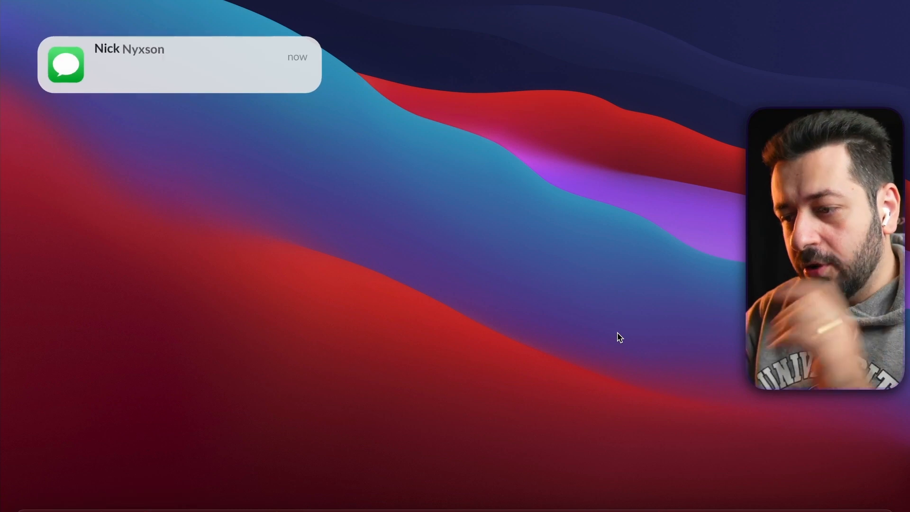
# Step: Switch to TimeBolt and load the video C0531.mp4 from the "2. Before You Will Start" folder
pyautogui.click(335, 511)
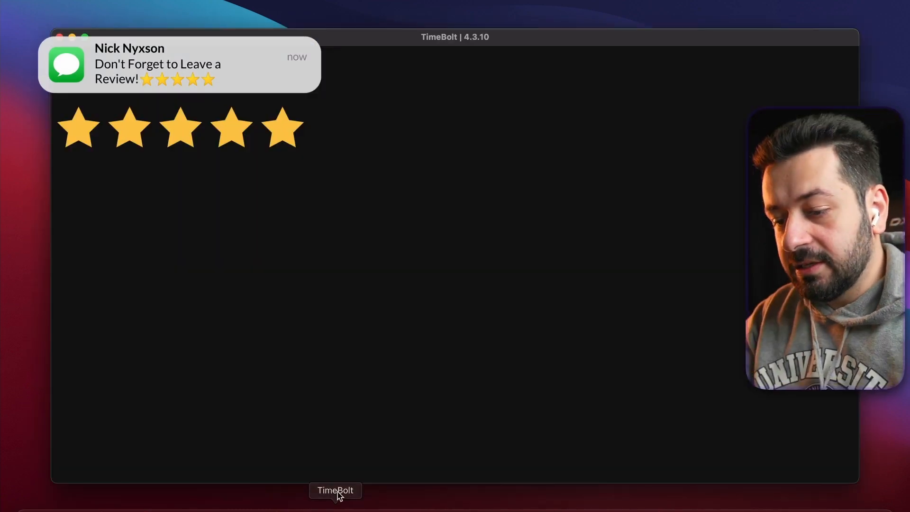
pyautogui.click(337, 502)
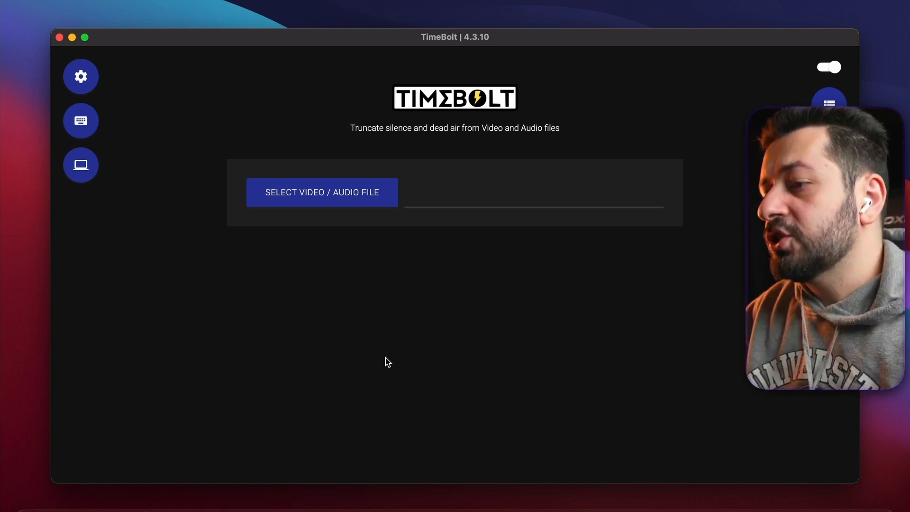
pyautogui.click(292, 201)
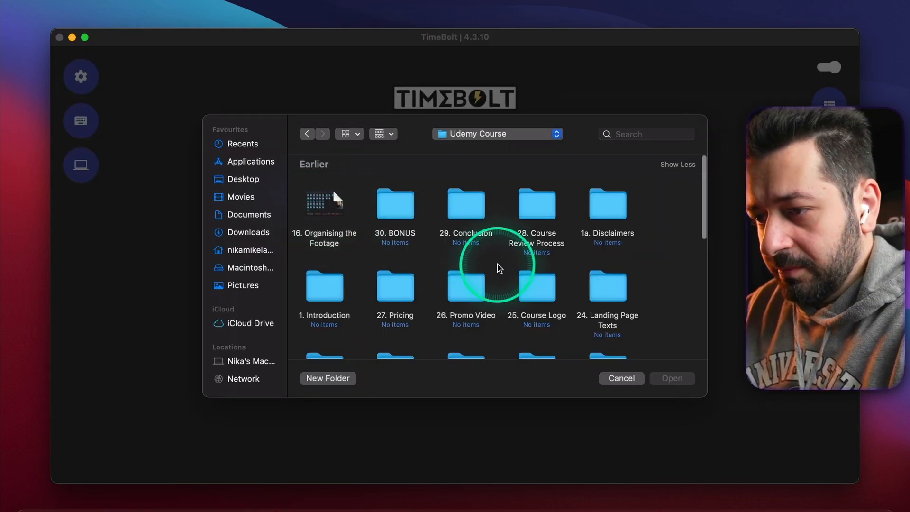
pyautogui.scroll(-10, 498, 266)
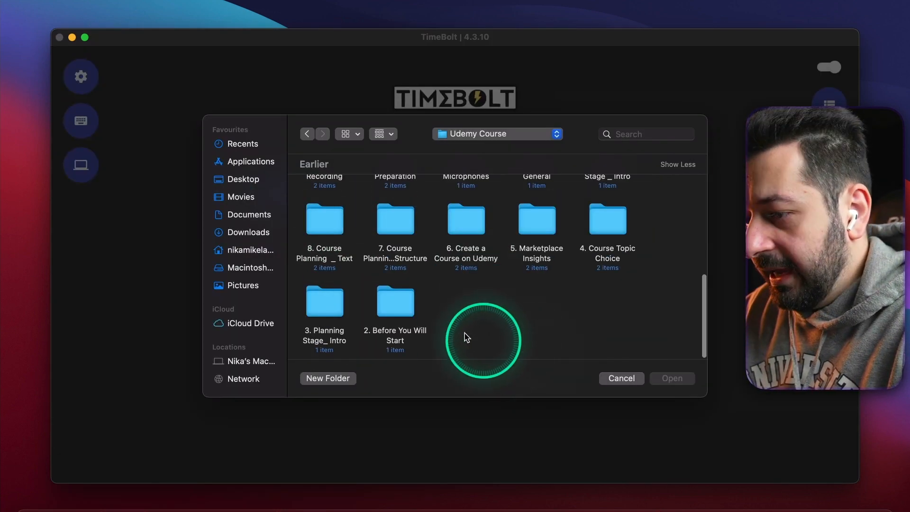
pyautogui.doubleClick(395, 308)
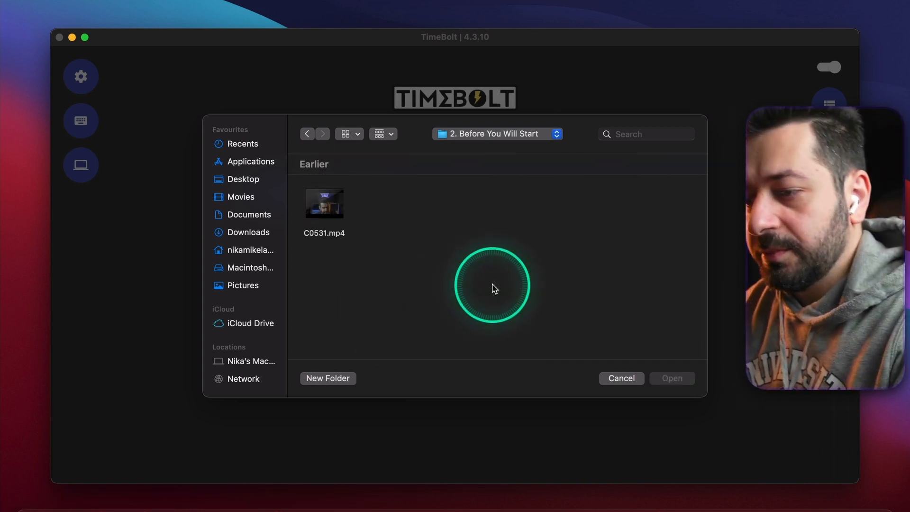
pyautogui.click(327, 237)
pyautogui.doubleClick(327, 237)
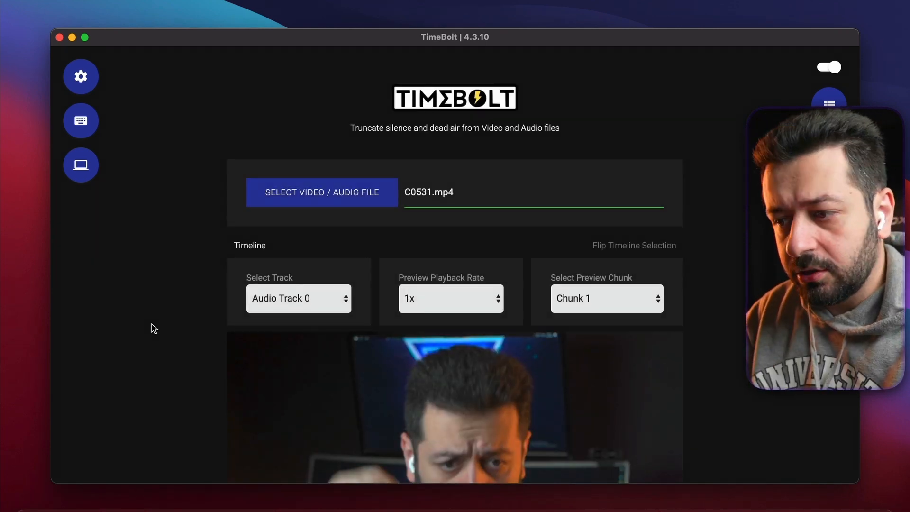
# Step: Examine the detected silences in the first 30 seconds of the waveform and place the playhead at about 26 s
pyautogui.scroll(-10, 154, 328)
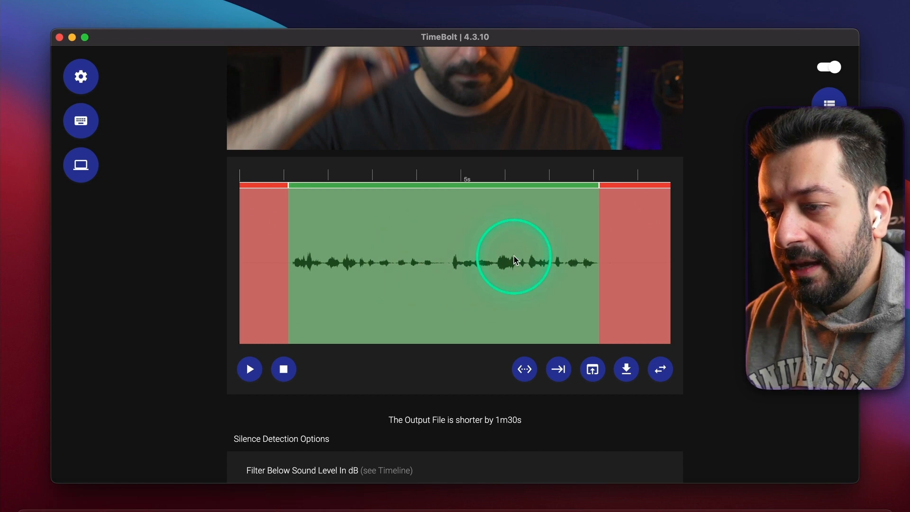
pyautogui.hscroll(10, 515, 260)
pyautogui.hscroll(6, 513, 256)
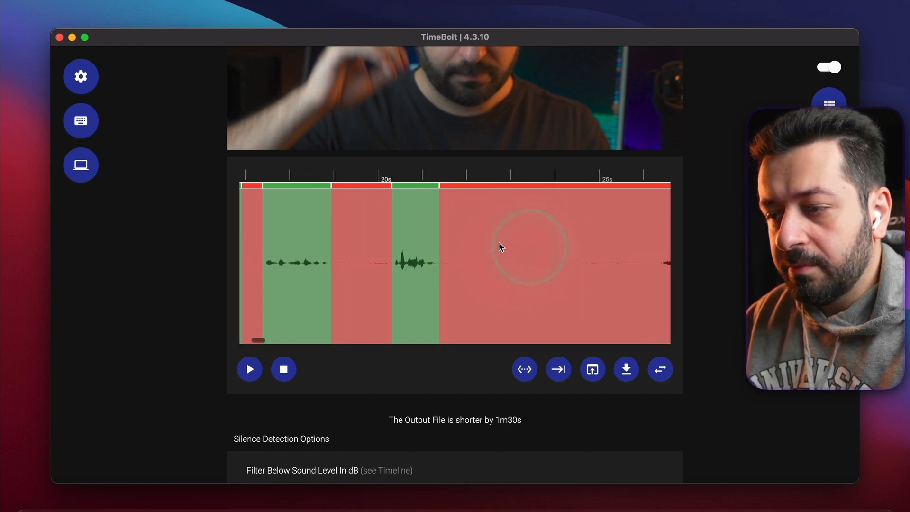
pyautogui.hscroll(4, 520, 256)
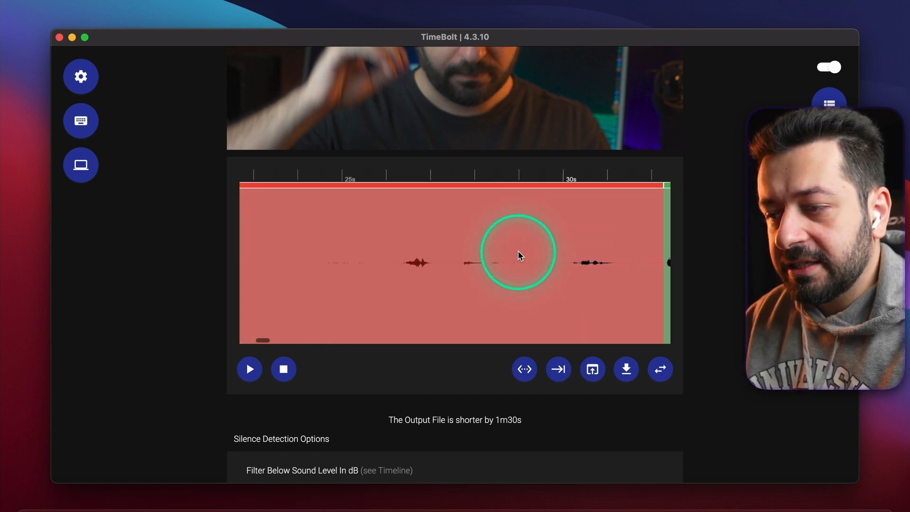
pyautogui.hscroll(-2, 519, 256)
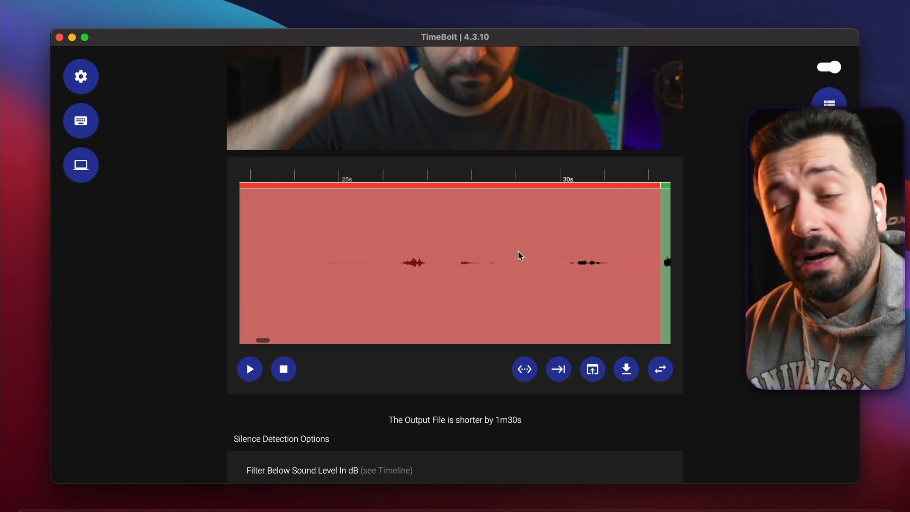
pyautogui.click(430, 212)
pyautogui.click(391, 204)
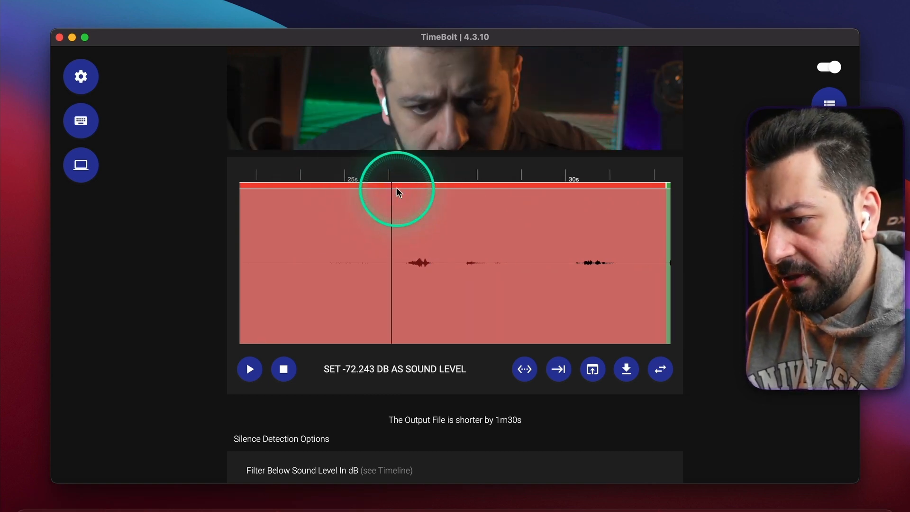
# Step: Look through the waveform up to about 4m55s and back to about 45s to check which parts are marked as silence
pyautogui.hscroll(3, 532, 252)
pyautogui.hscroll(15, 538, 255)
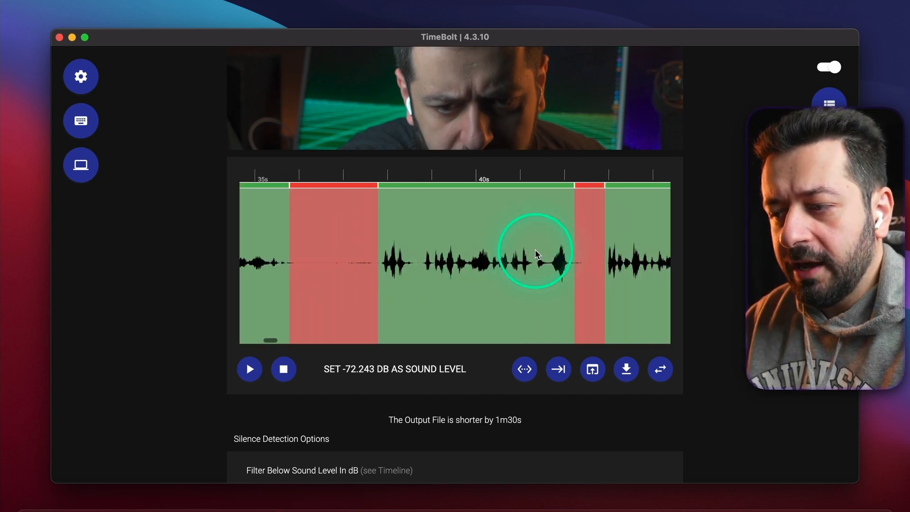
pyautogui.hscroll(20, 537, 255)
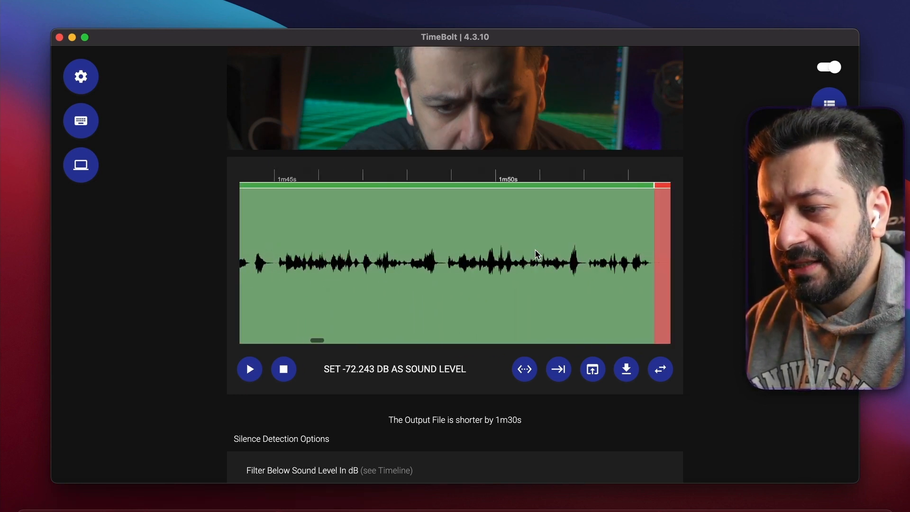
pyautogui.hscroll(20, 537, 255)
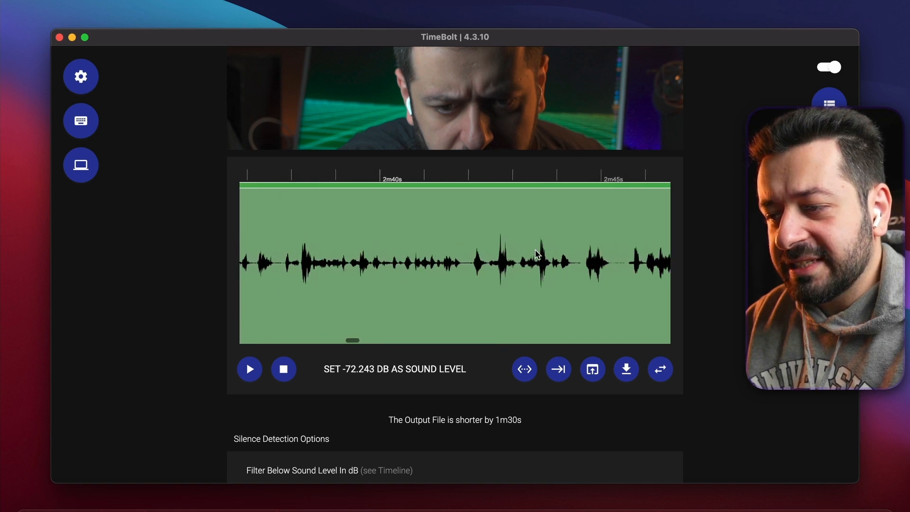
pyautogui.hscroll(20, 537, 254)
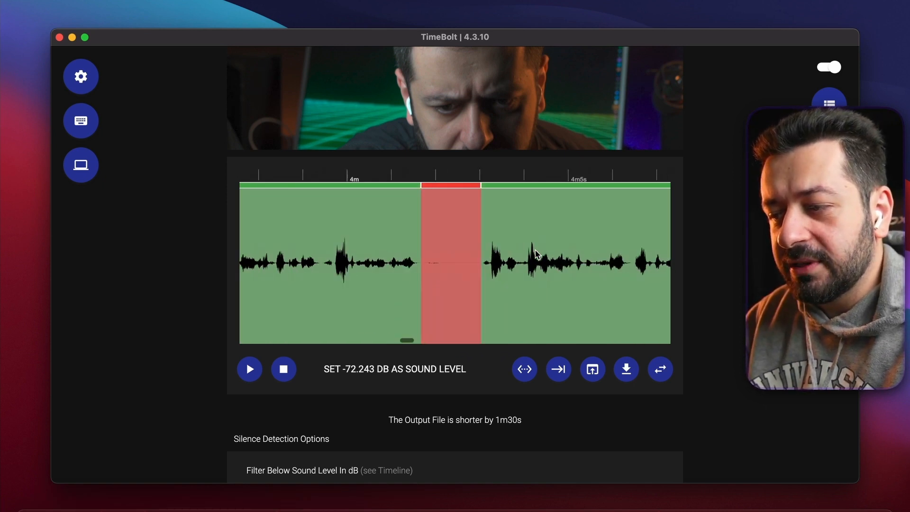
pyautogui.hscroll(20, 537, 255)
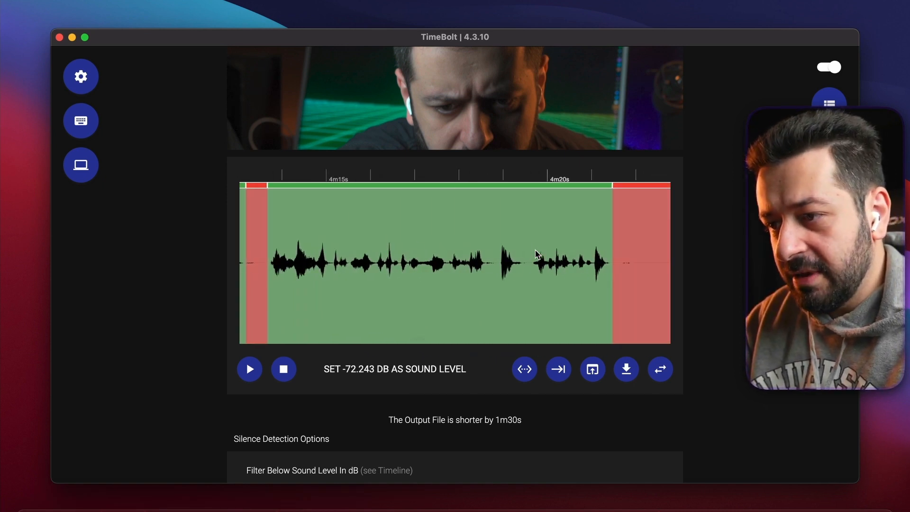
pyautogui.hscroll(15, 537, 254)
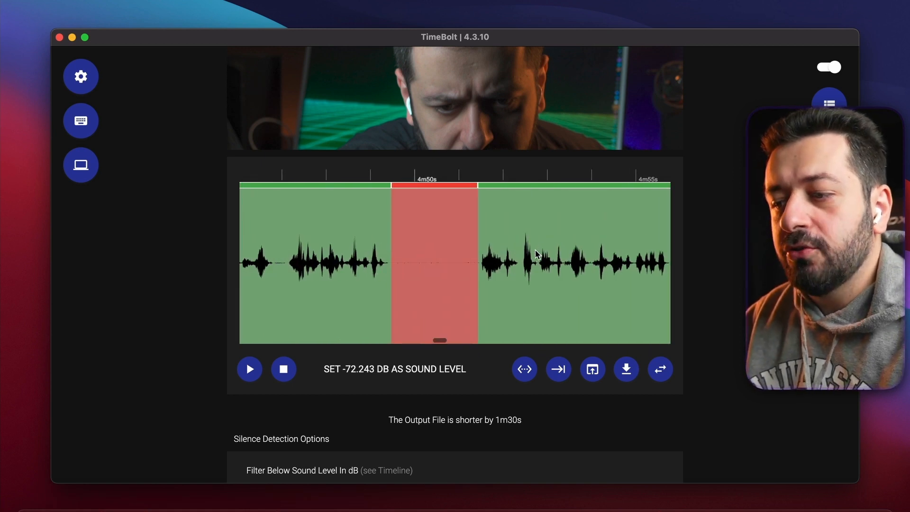
pyautogui.hscroll(-20, 537, 255)
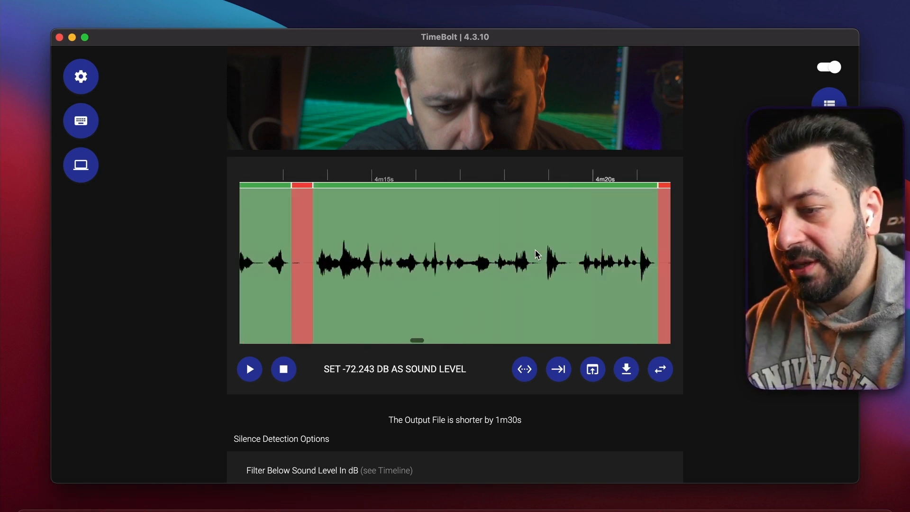
pyautogui.hscroll(-20, 537, 255)
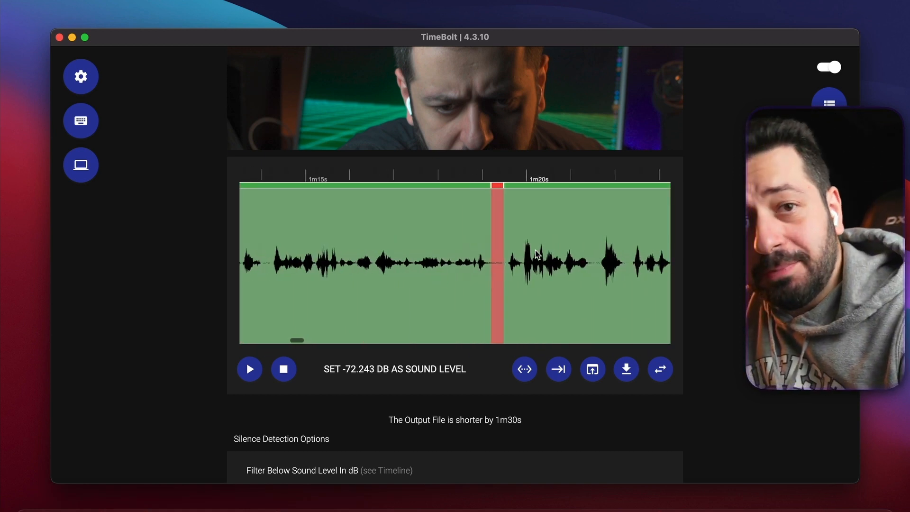
pyautogui.hscroll(-1, 537, 255)
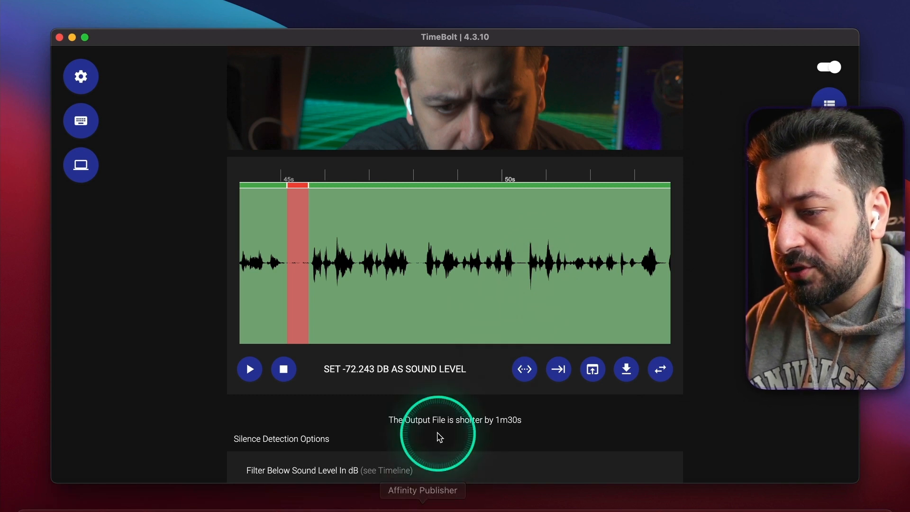
# Step: Review the silence detection settings, rendering enhancements, output file path and available export formats
pyautogui.scroll(-5, 438, 433)
pyautogui.scroll(-9, 439, 437)
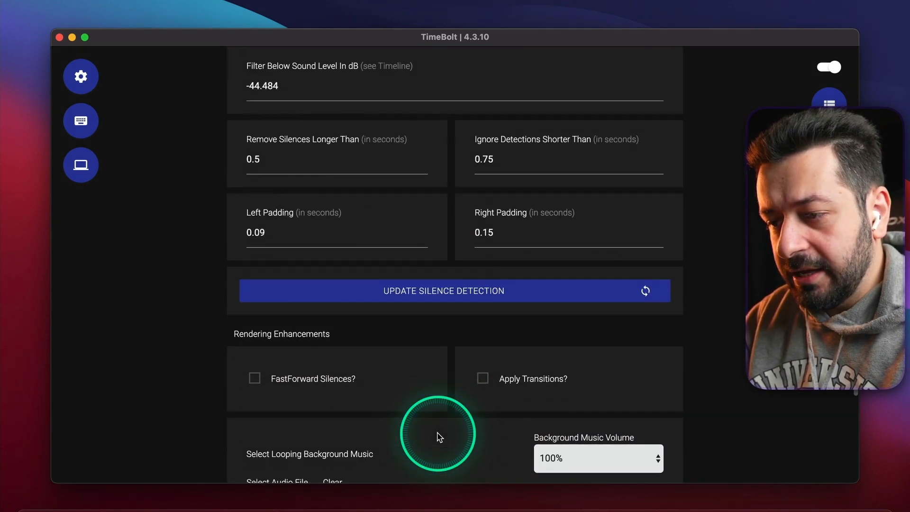
pyautogui.scroll(-3, 439, 437)
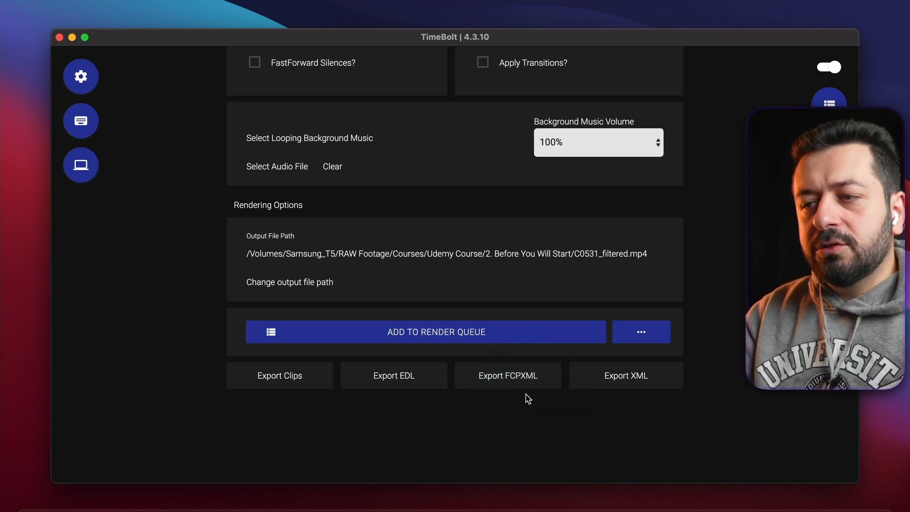
pyautogui.scroll(15, 528, 399)
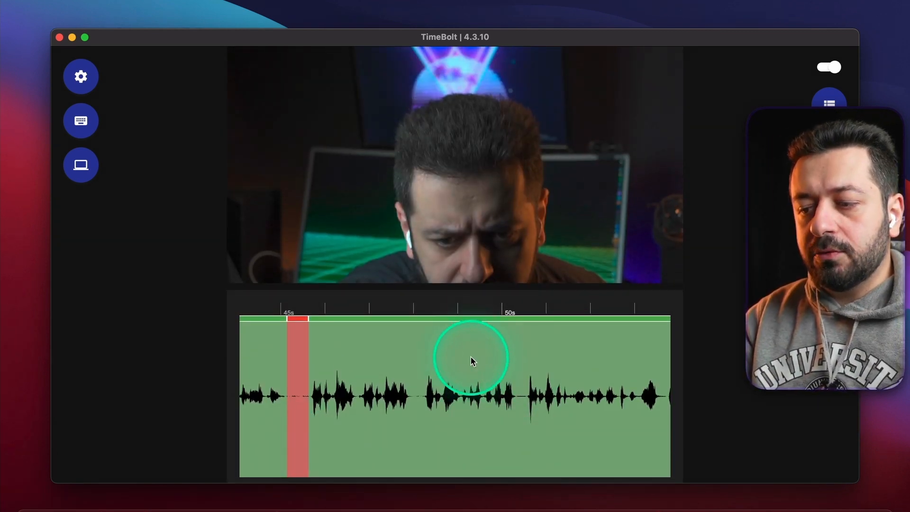
pyautogui.scroll(-15, 471, 356)
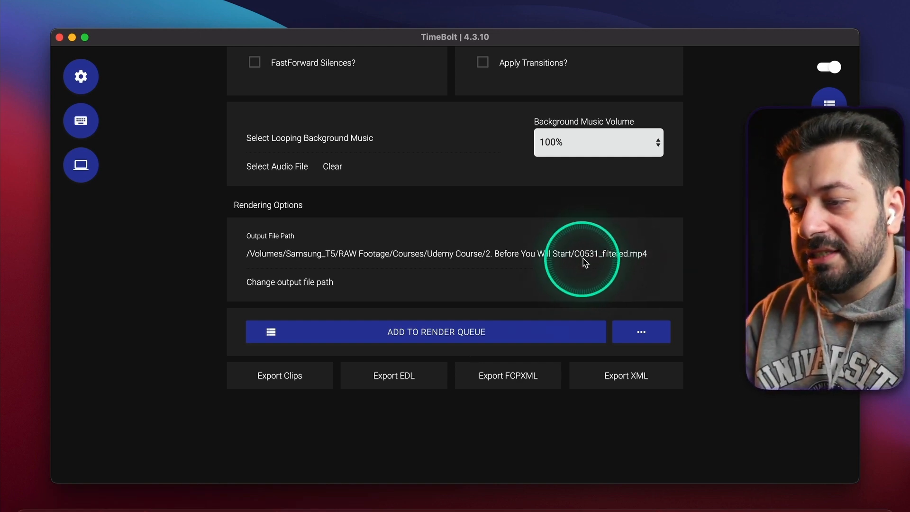
pyautogui.scroll(1, 591, 263)
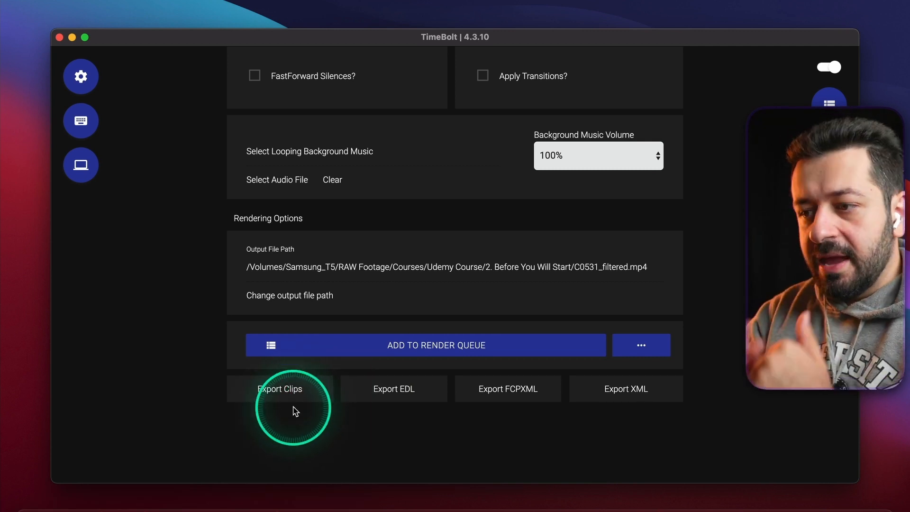
# Step: Recheck the marked cuts on the timeline between about 45s and 1m55s
pyautogui.scroll(15, 294, 409)
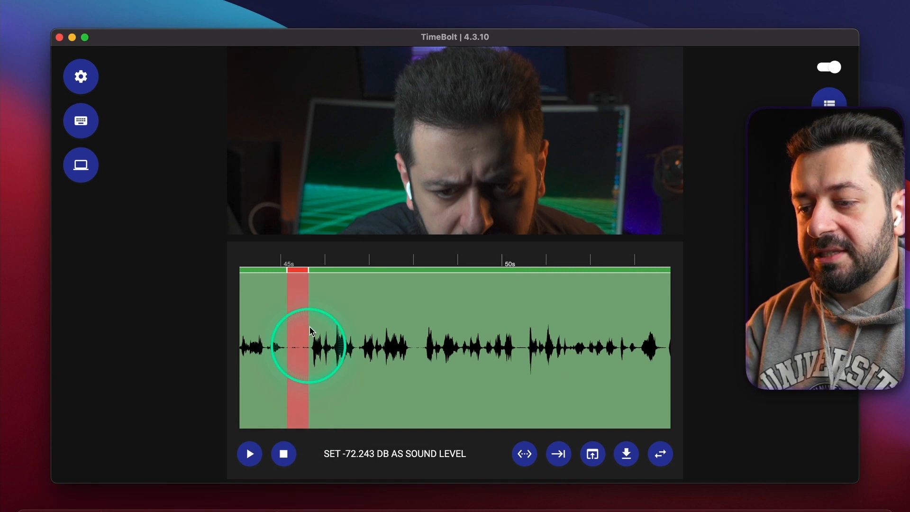
pyautogui.hscroll(10, 422, 376)
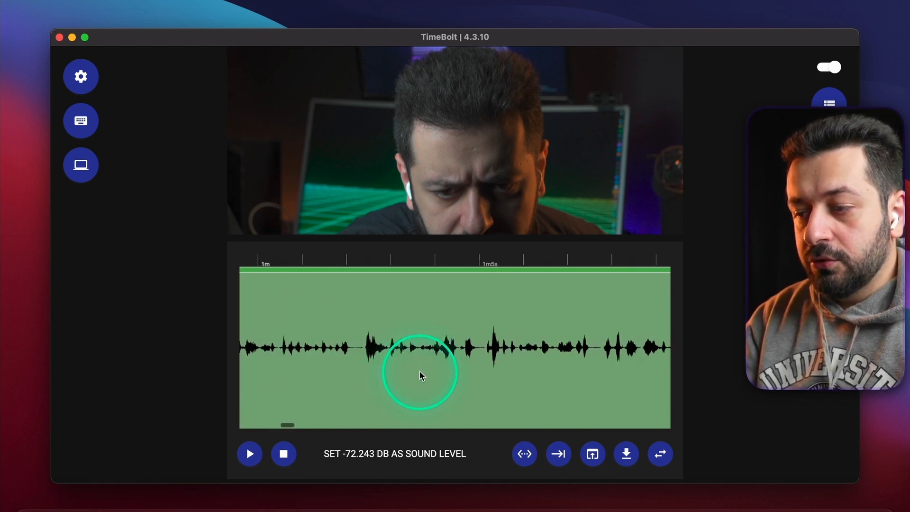
pyautogui.hscroll(10, 422, 376)
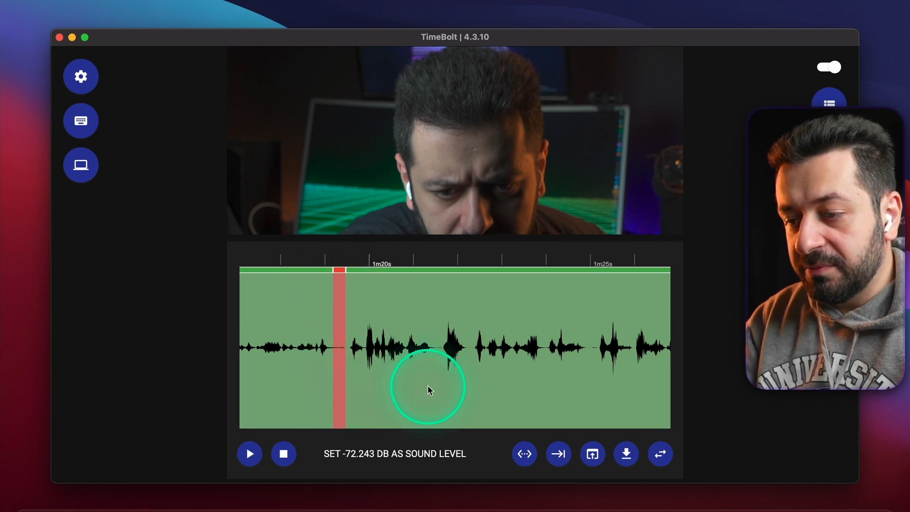
pyautogui.hscroll(5, 430, 390)
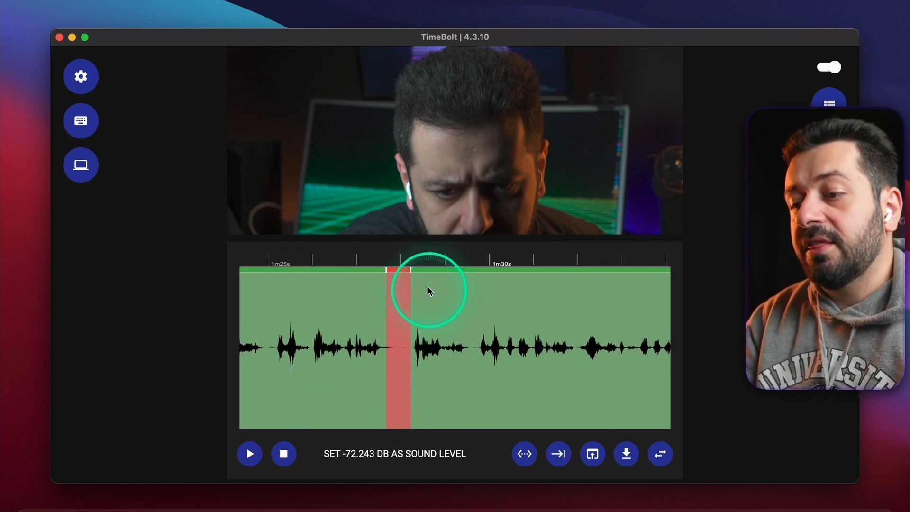
pyautogui.hscroll(10, 522, 402)
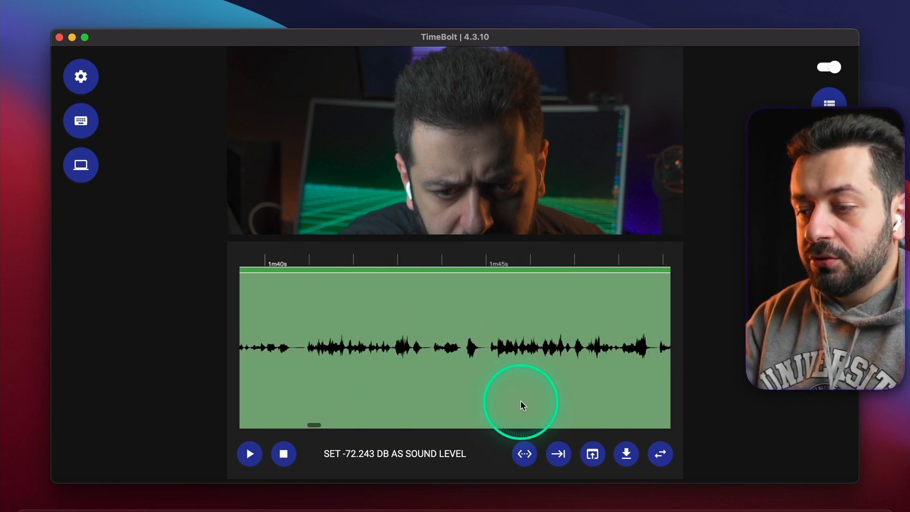
pyautogui.hscroll(7, 521, 402)
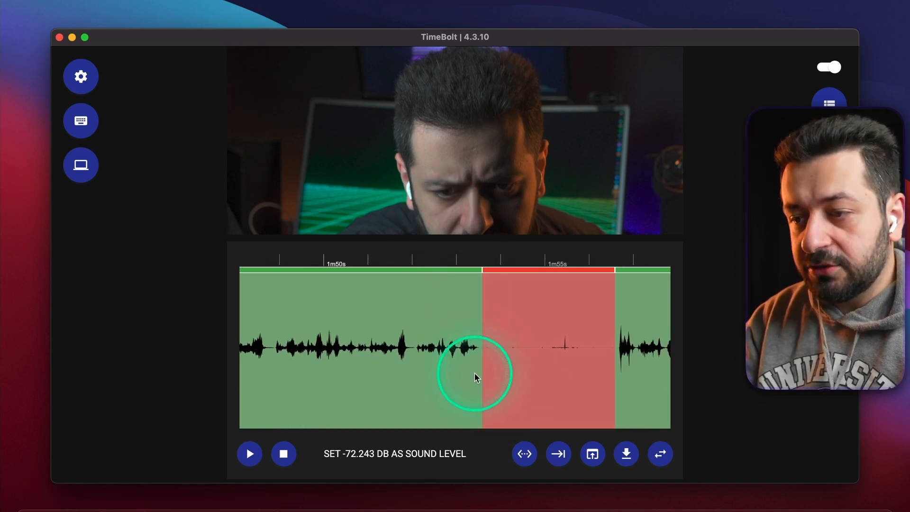
# Step: Export the cut list as an EDL and open the "2. Before You Will Start" folder in Finder
pyautogui.scroll(-10, 476, 378)
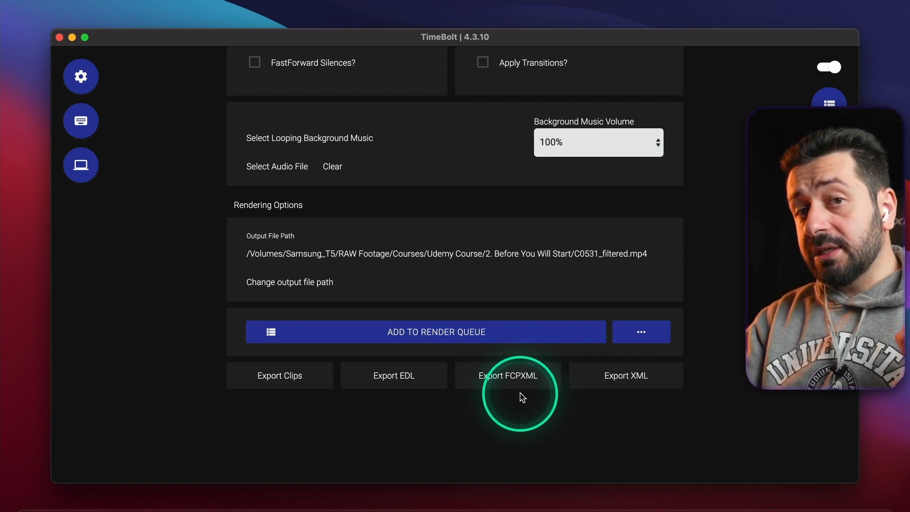
pyautogui.click(385, 379)
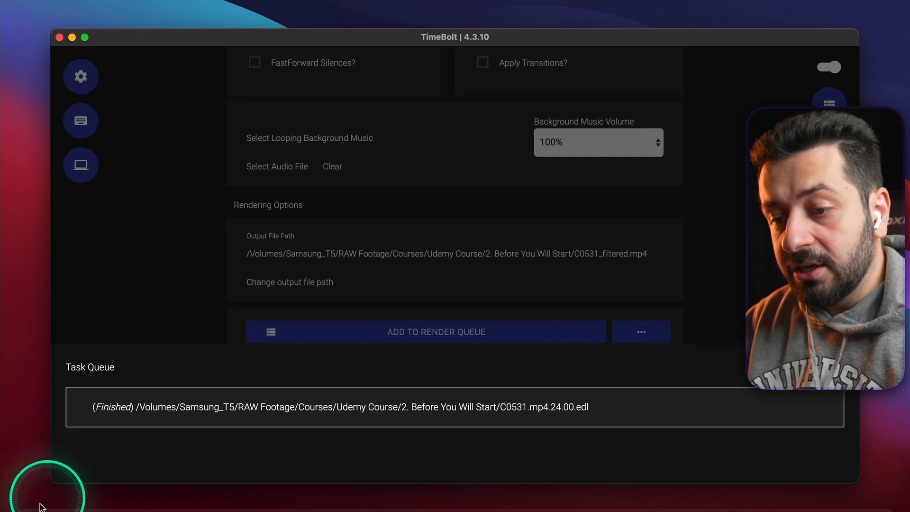
pyautogui.click(28, 496)
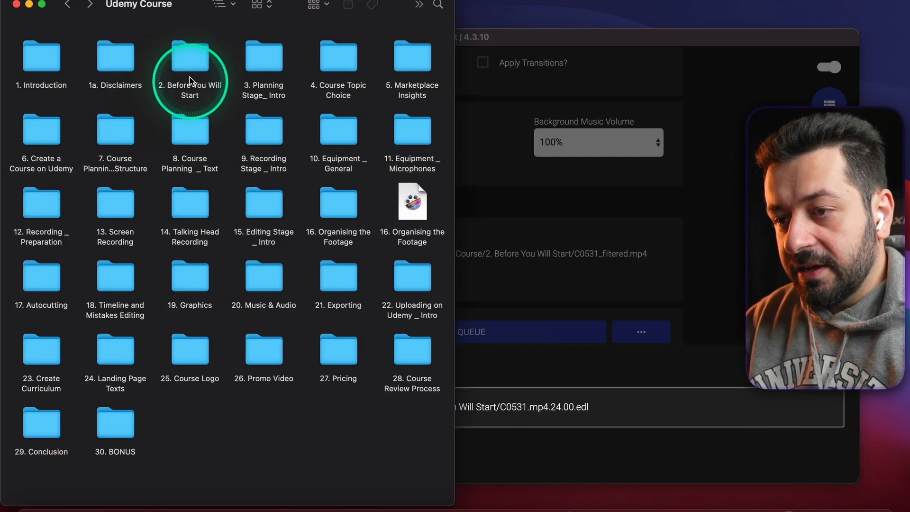
pyautogui.doubleClick(191, 79)
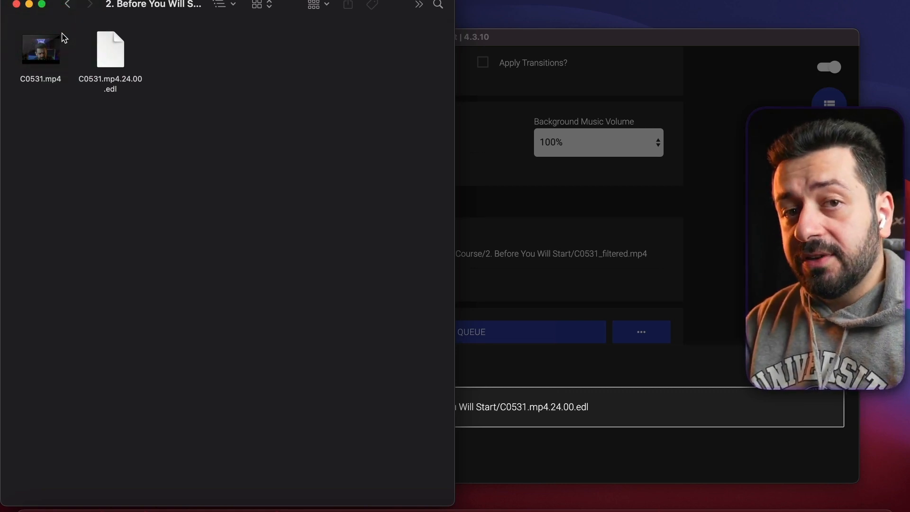
# Step: Switch back to TimeBolt and load C0532.mp4 from the "3. Planning Stage_ Intro" folder for silence detection
pyautogui.click(607, 245)
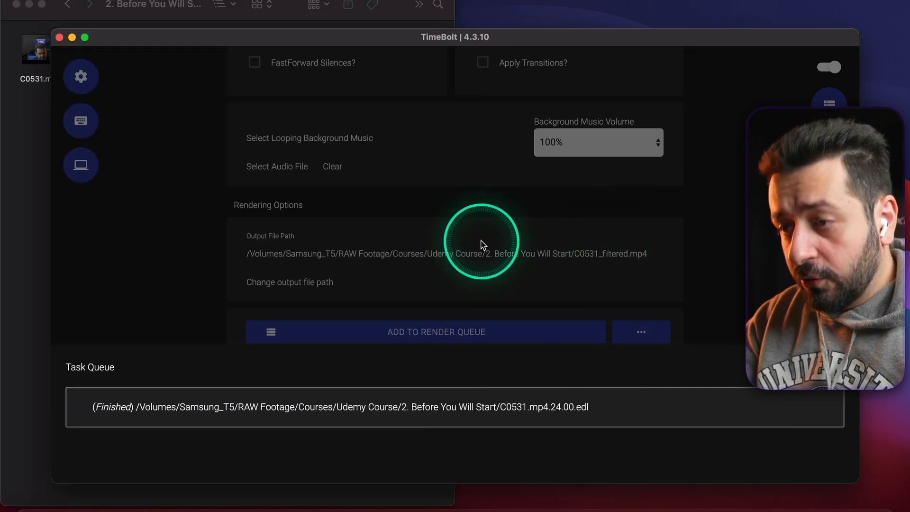
pyautogui.scroll(10, 467, 307)
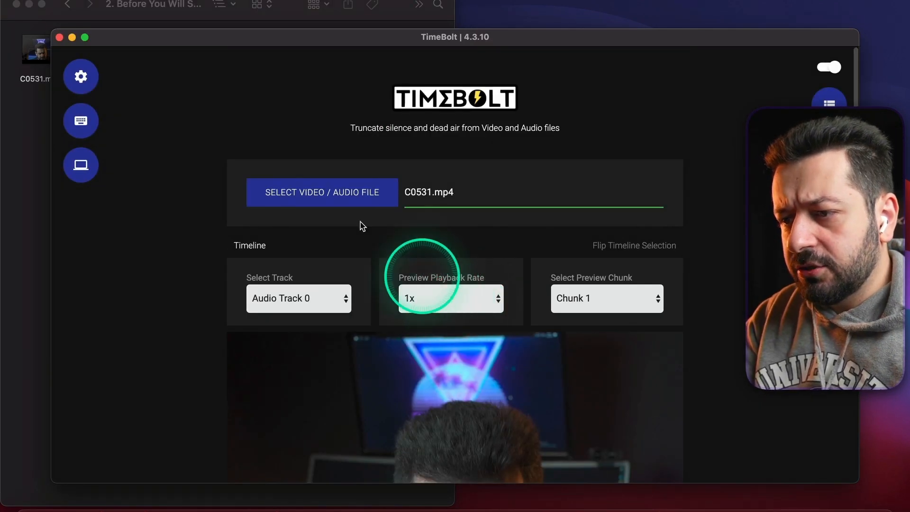
pyautogui.click(309, 203)
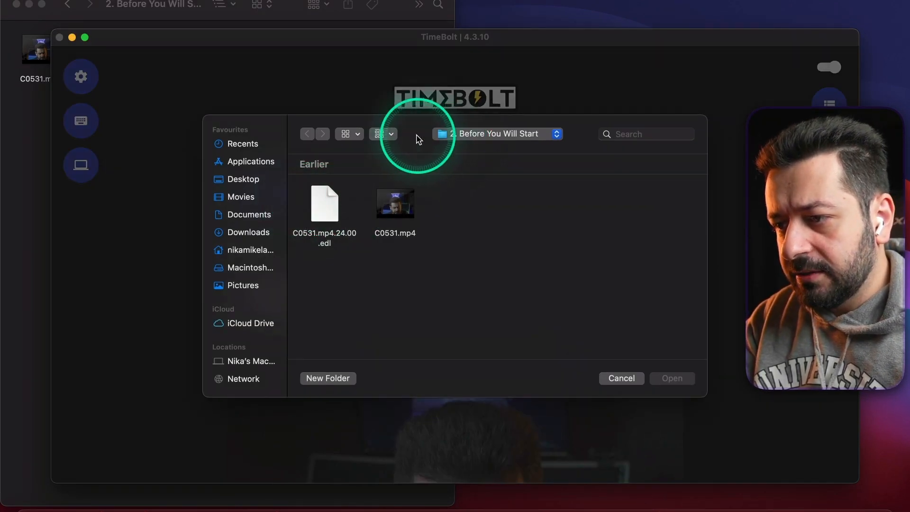
pyautogui.click(471, 138)
pyautogui.click(470, 150)
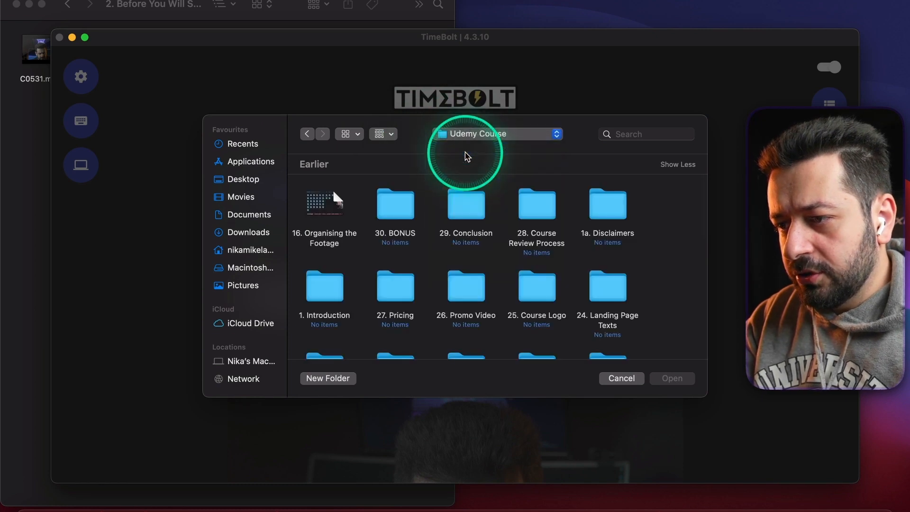
pyautogui.scroll(-10, 455, 244)
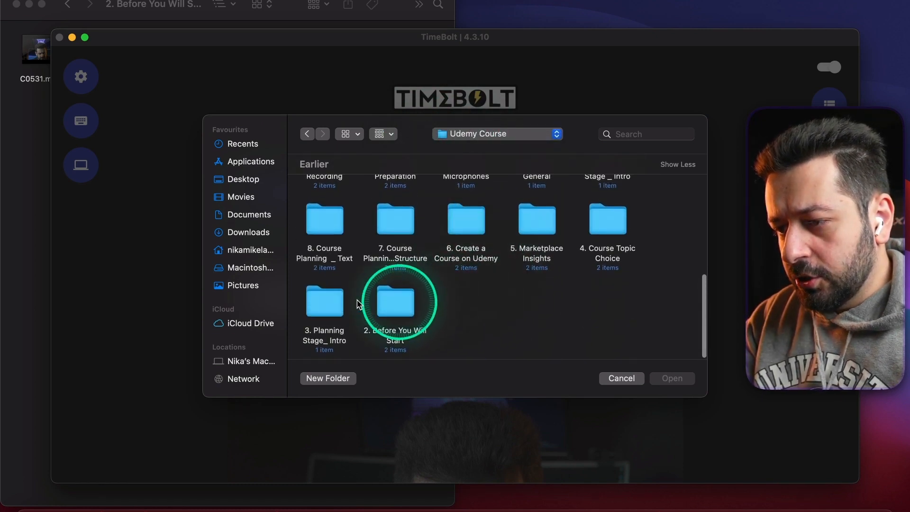
pyautogui.doubleClick(326, 311)
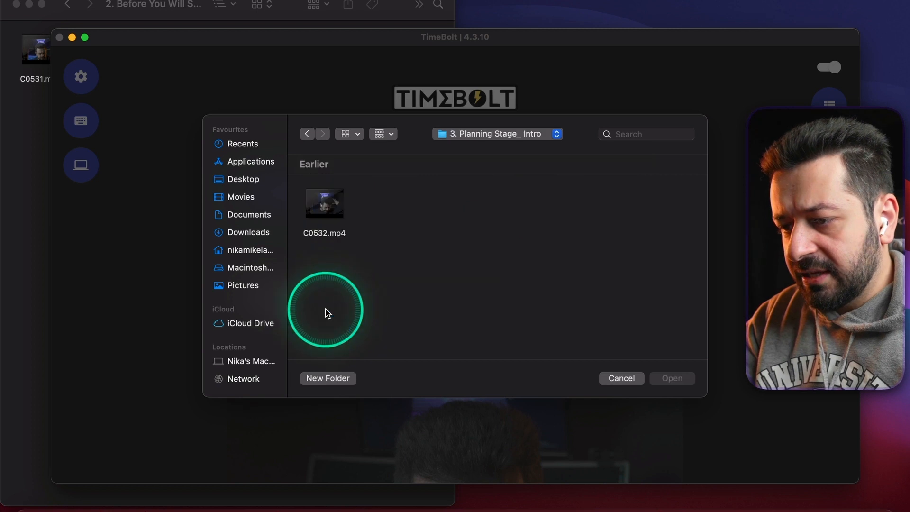
pyautogui.doubleClick(334, 237)
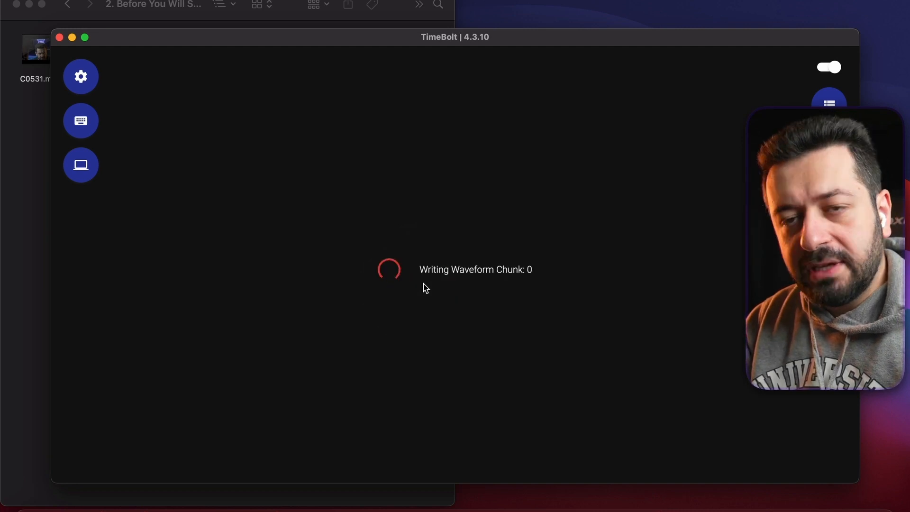
# Step: Check the detected silences at the start of C0532.mp4 and export its cut list as an EDL
pyautogui.scroll(-3, 426, 288)
pyautogui.scroll(2, 426, 289)
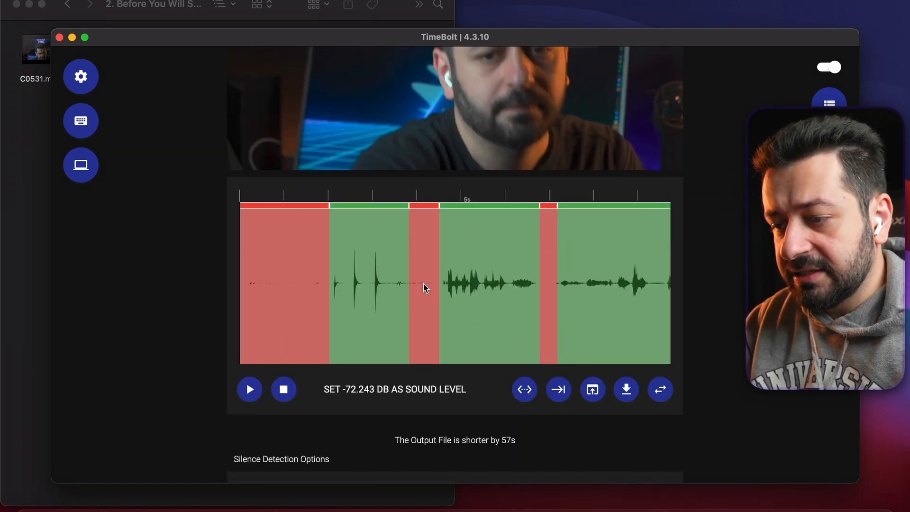
pyautogui.scroll(-2, 426, 289)
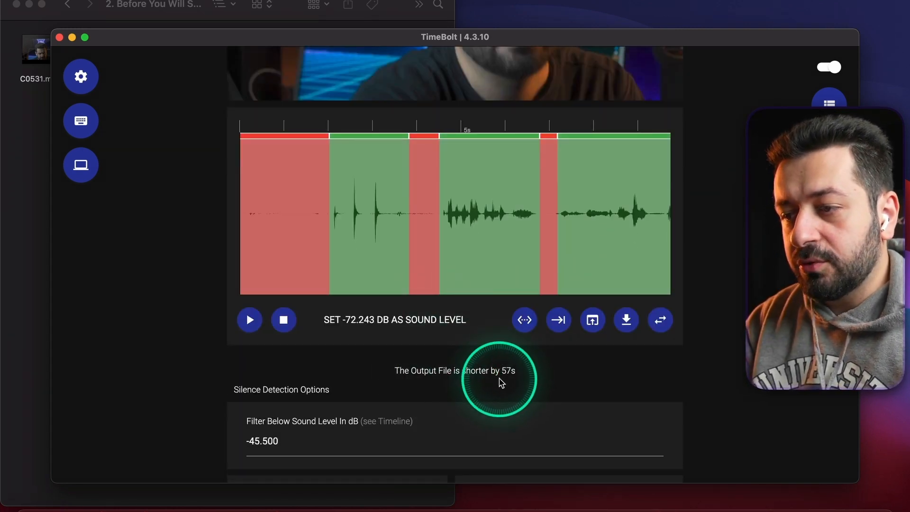
pyautogui.scroll(3, 501, 382)
pyautogui.scroll(-15, 501, 382)
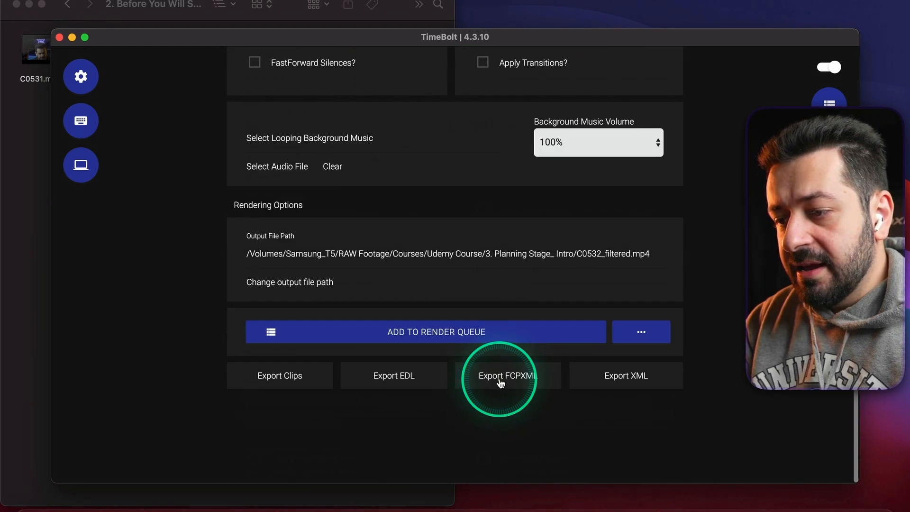
pyautogui.click(378, 389)
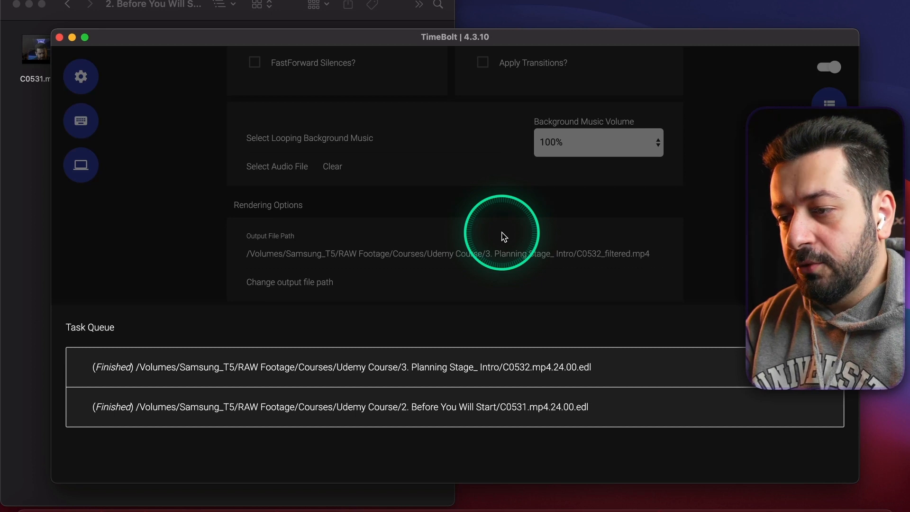
# Step: Start selecting another video and open the "4. Course Topic Choice" folder inside Udemy Course
pyautogui.scroll(20, 447, 215)
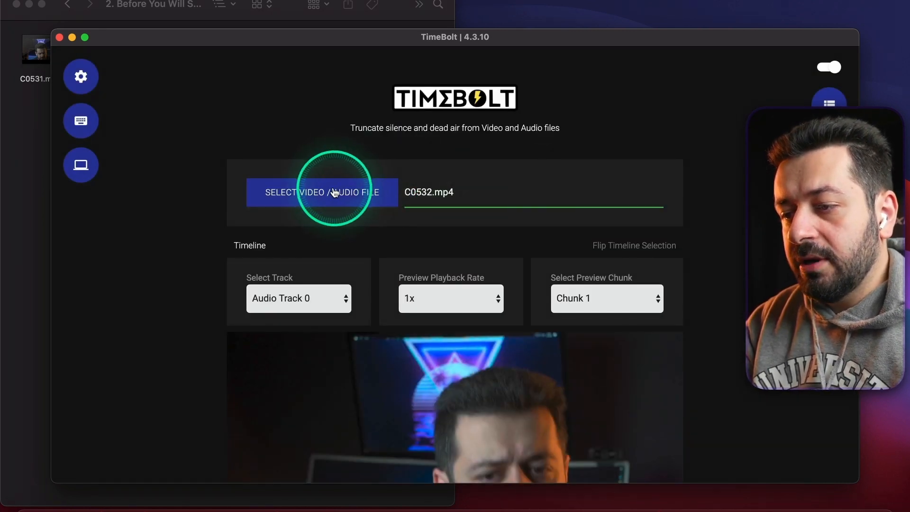
pyautogui.click(335, 192)
pyautogui.click(455, 134)
pyautogui.click(469, 150)
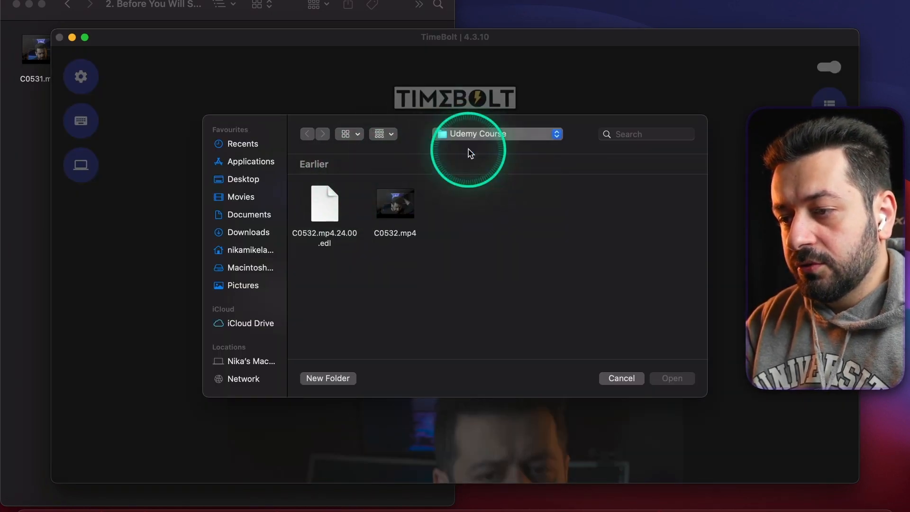
pyautogui.scroll(-10, 451, 304)
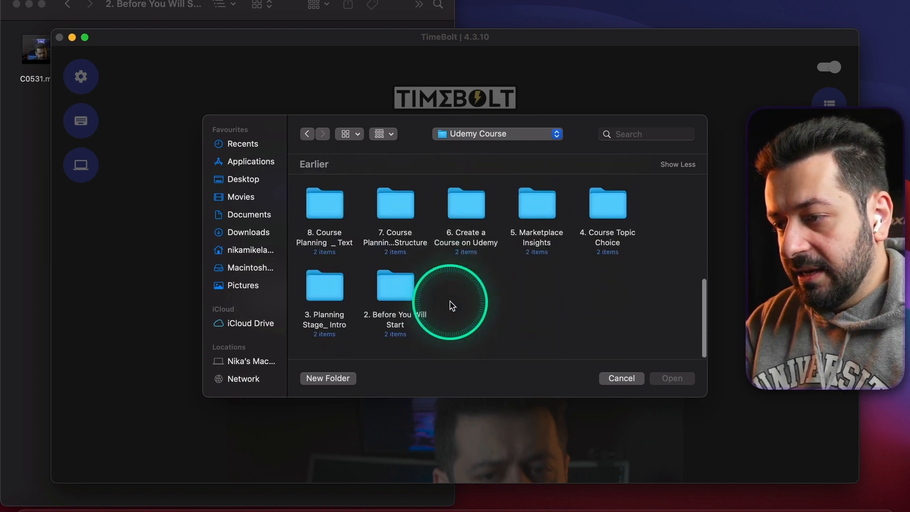
pyautogui.scroll(2, 452, 305)
pyautogui.click(607, 231)
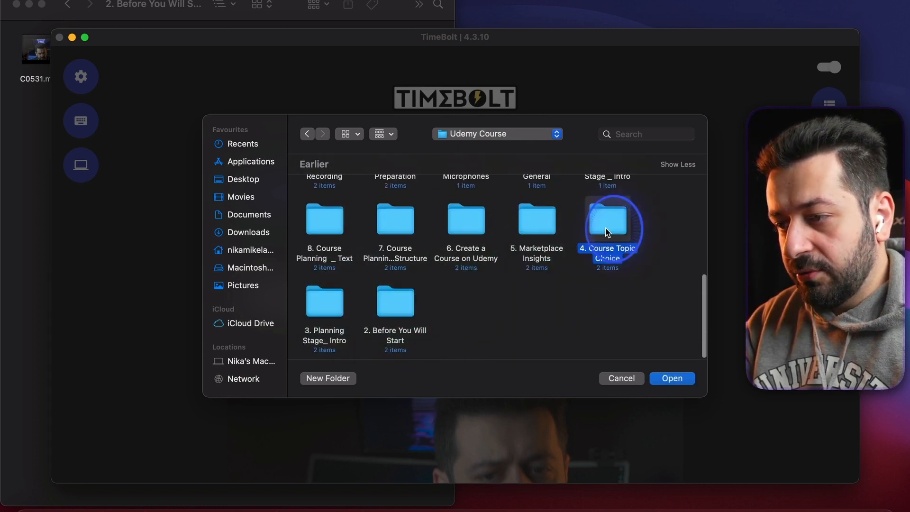
pyautogui.click(608, 232)
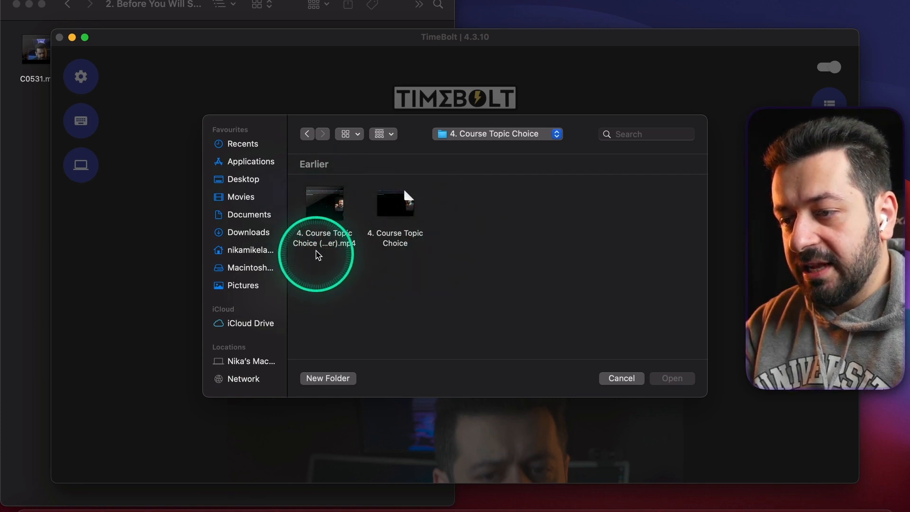
# Step: Load "4. Course Topic Choice (render).mp4" and export its detected cuts as an EDL
pyautogui.click(319, 244)
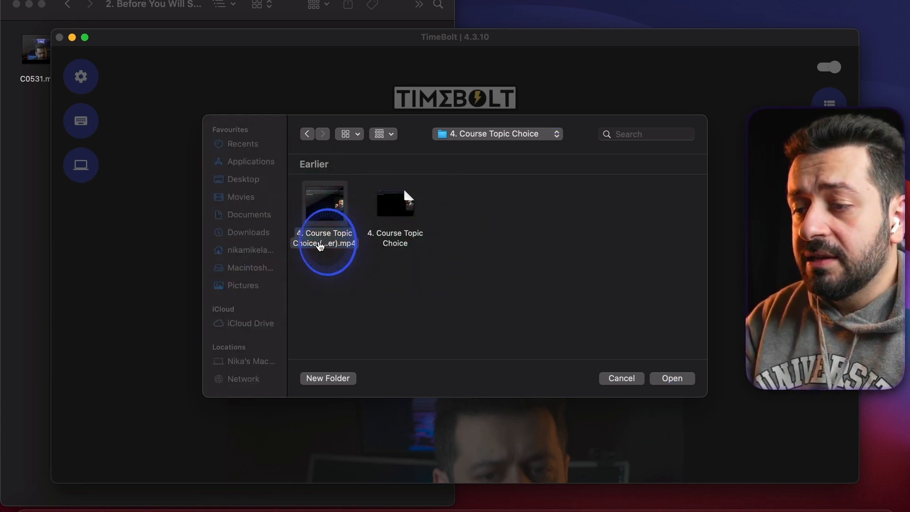
pyautogui.doubleClick(320, 245)
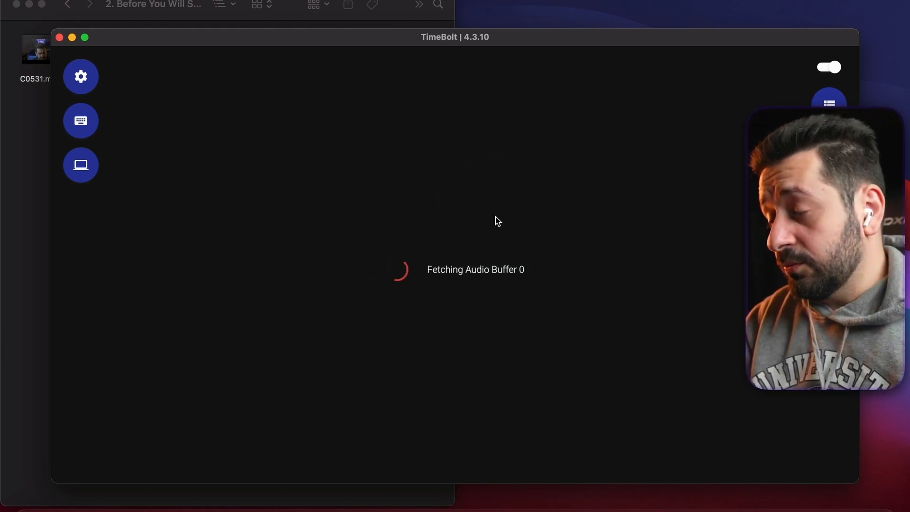
pyautogui.scroll(-10, 497, 222)
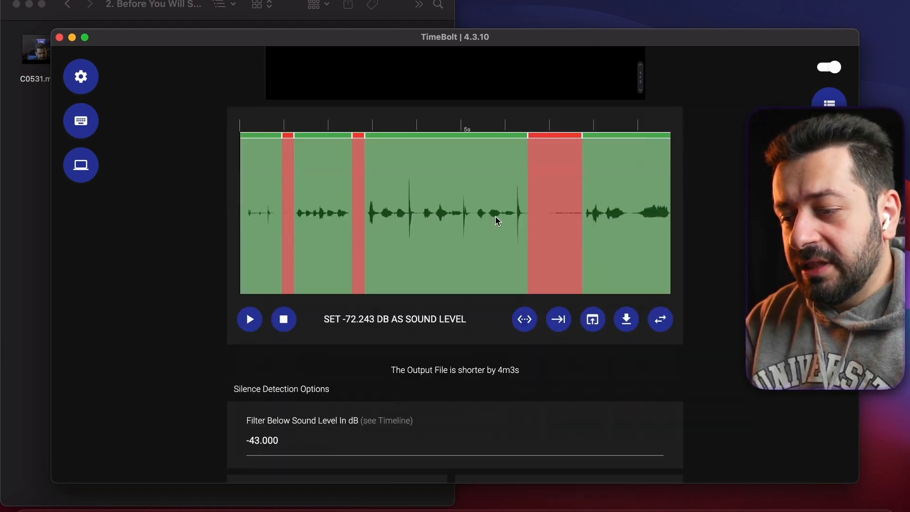
pyautogui.click(407, 380)
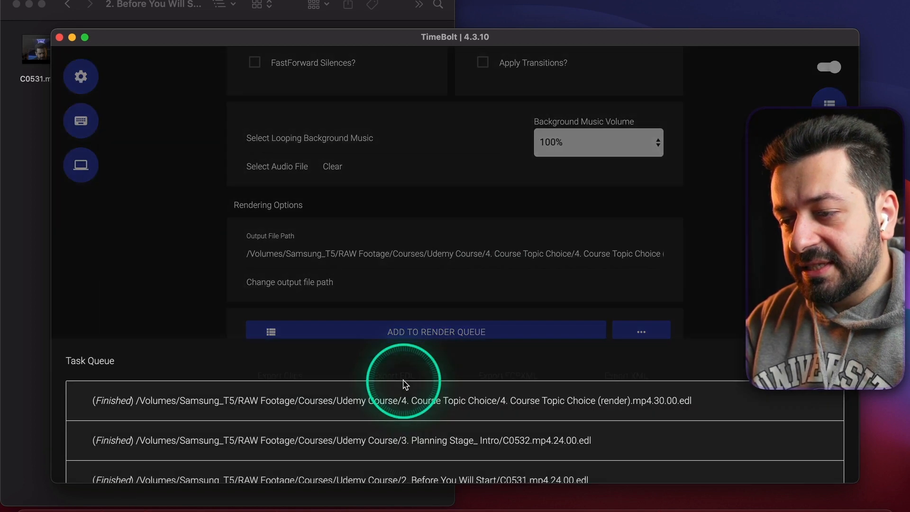